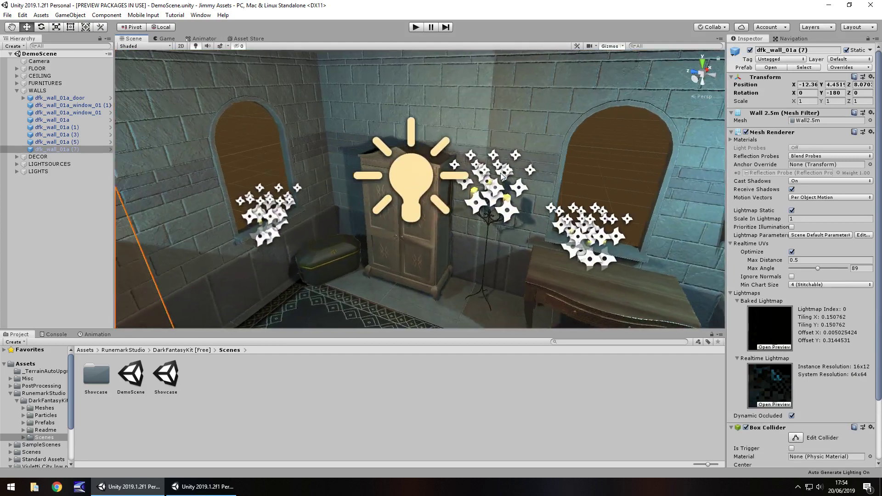
Look around the DemoScene room and inspect its walls, wardrobe, furniture and props by selecting several of them
key("Up")
right_click_drag(316, 176, 280, 176)
key("d")
right_click_drag(376, 183, 142, 184)
scroll(321, 151, "down", 5)
right_click_drag(329, 155, 329, 212)
left_click(393, 299)
left_click(250, 274)
left_click(454, 202)
right_click_drag(325, 240, 241, 173)
left_click(287, 179)
Examine the rest of the room from several angles and select the second small black carpet
left_click(414, 78)
right_click_drag(425, 133, 564, 263)
left_click(513, 186)
right_click_drag(316, 155, 404, 109)
right_click_drag(490, 231, 555, 189)
middle_click_drag(556, 190, 431, 123)
right_click_drag(431, 122, 822, 209)
left_click(316, 242)
right_click_drag(317, 271, 425, 197)
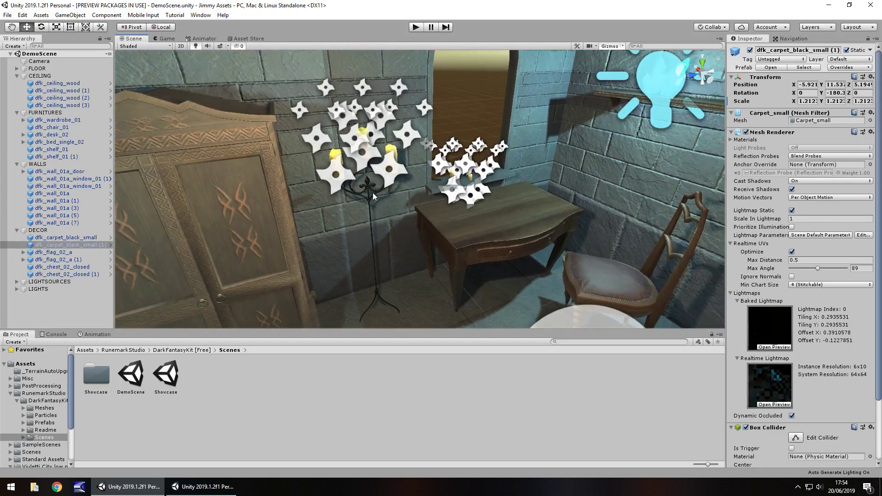
Inspect the standing candleholder and its candles beside the wardrobe
left_click(374, 166)
left_click(367, 184)
right_click_drag(367, 185, 527, 239)
Browse the DarkFantasyKit's Showcase, Meshes, Particles, Readme and Prefabs folders
double_click(102, 389)
right_click_drag(364, 254, 406, 239)
left_click(37, 407)
left_click(42, 417)
left_click(44, 422)
left_click(48, 430)
left_click(50, 424)
Look through the prefab categories and open the Chests folder inside Containers
double_click(235, 374)
left_click(55, 444)
left_click(53, 437)
left_click(50, 430)
left_click(47, 452)
left_click(54, 438)
double_click(96, 375)
Check the Asset Store and return to the Scene view
right_click_drag(524, 192, 606, 203)
left_click(248, 39)
left_click(226, 91)
left_click(133, 39)
Examine the room up close around the wardrobe and select the closed chest beside it
right_click_drag(346, 222, 319, 207)
middle_click_drag(319, 207, 358, 169)
right_click_drag(417, 192, 268, 235)
right_click_drag(359, 246, 462, 249)
scroll(431, 205, "up", 3)
left_click(384, 170)
right_click_drag(315, 262, 372, 217)
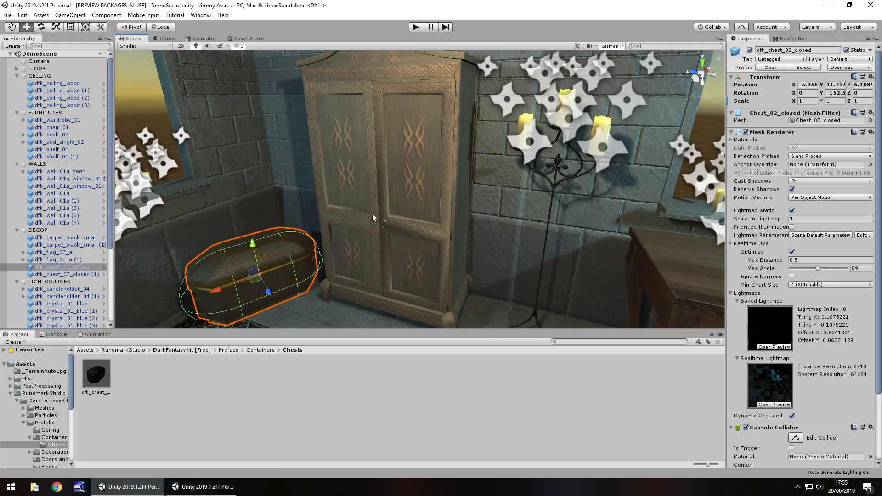